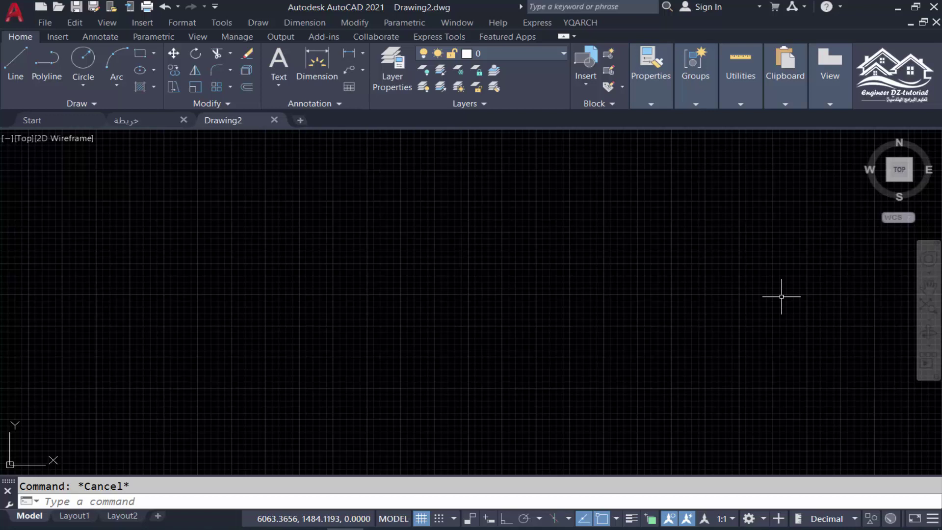
# Attach the Desktop raster file 'image' to Drawing2 and pick its insertion point
pyautogui.click(542, 236)
pyautogui.click(467, 286)
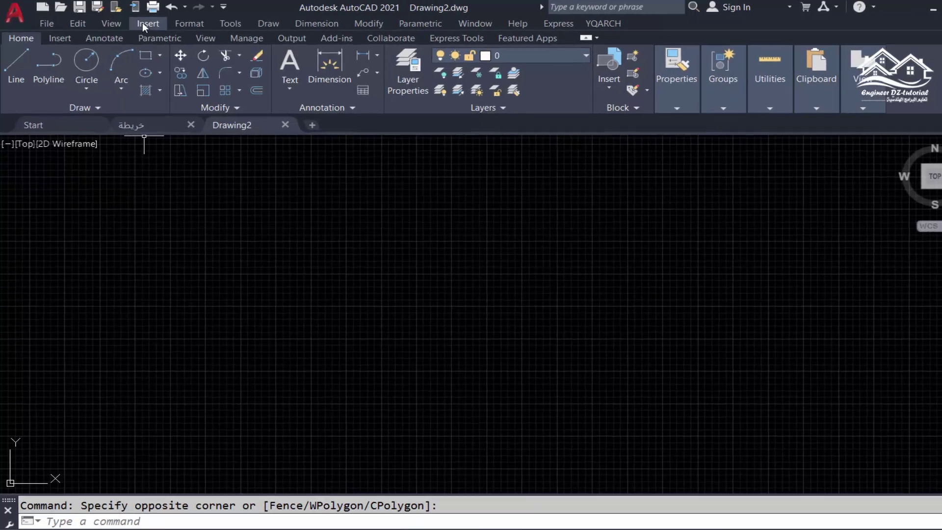
pyautogui.click(143, 23)
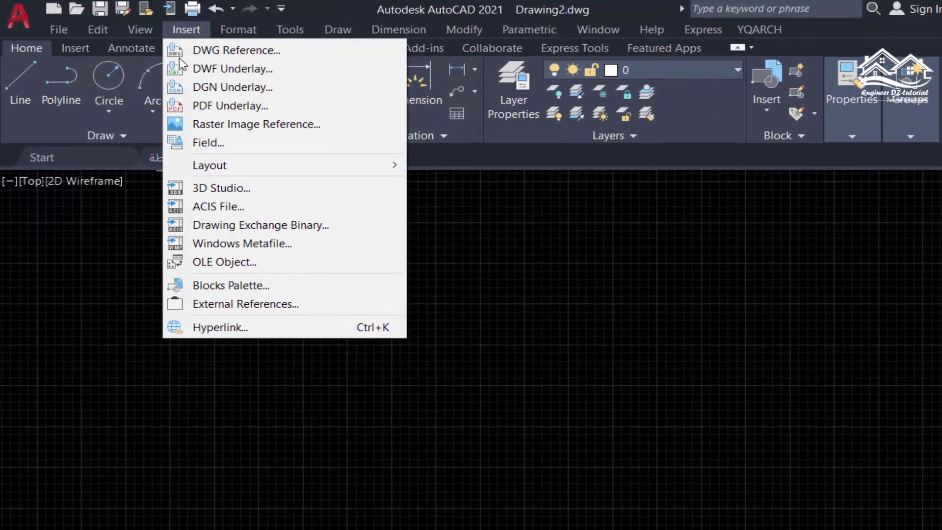
pyautogui.click(332, 120)
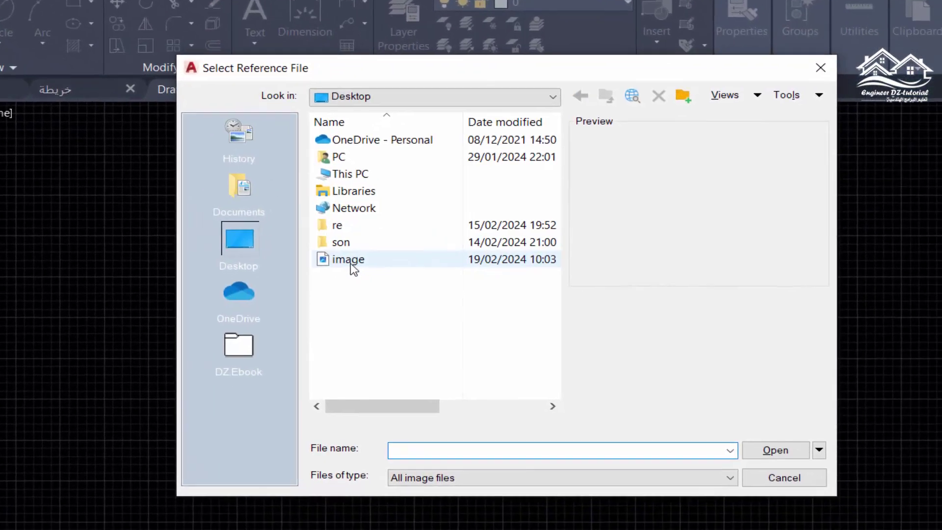
pyautogui.click(348, 260)
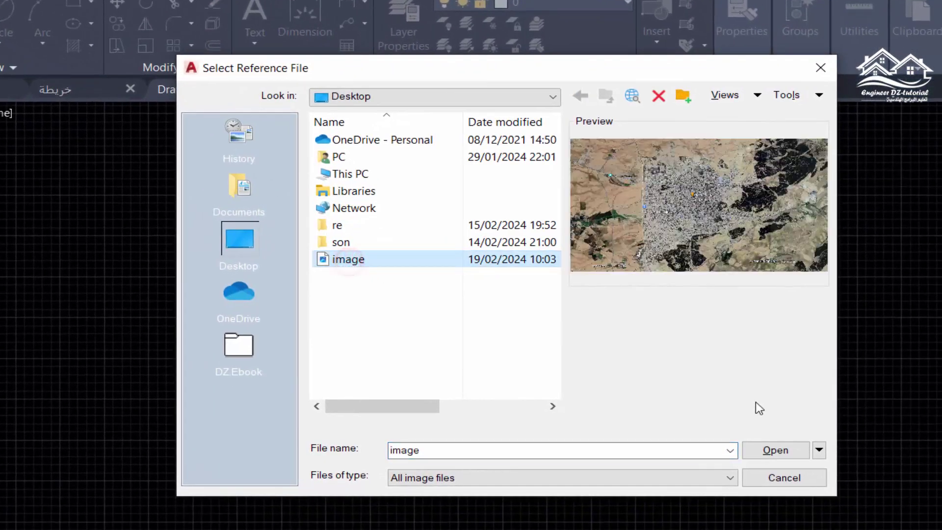
pyautogui.click(776, 449)
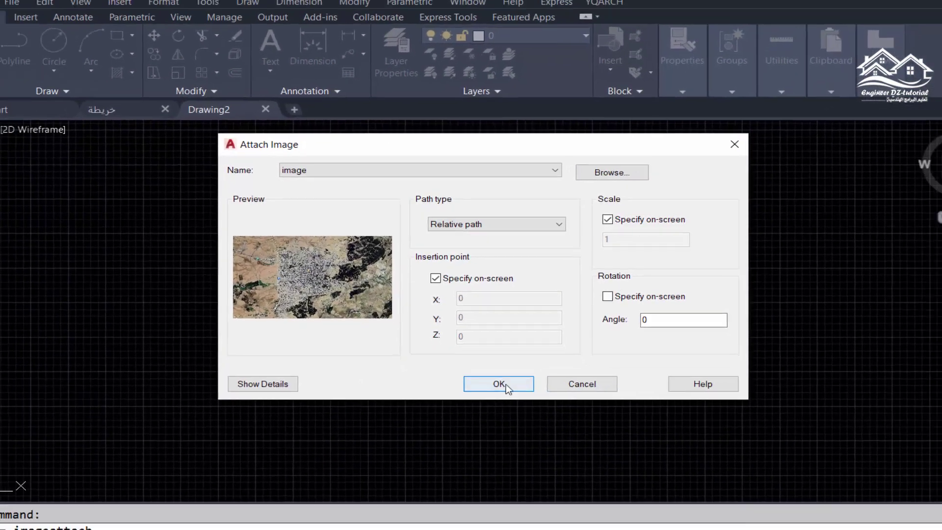
pyautogui.click(524, 412)
pyautogui.click(382, 340)
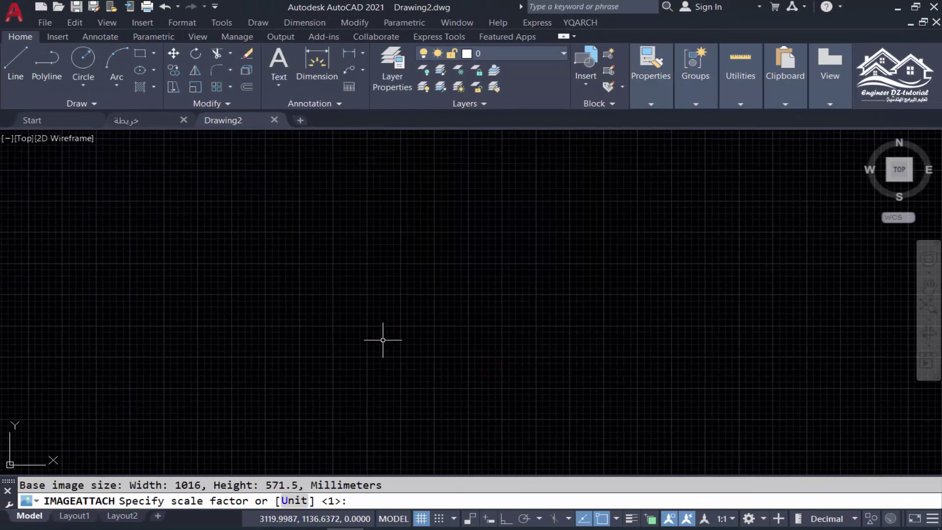
# Place the satellite image at scale factor 1, zoom around it, then cancel the command
pyautogui.press('Return')
pyautogui.scroll(1, 430, 326)
pyautogui.scroll(4, 430, 326)
pyautogui.scroll(3, 429, 326)
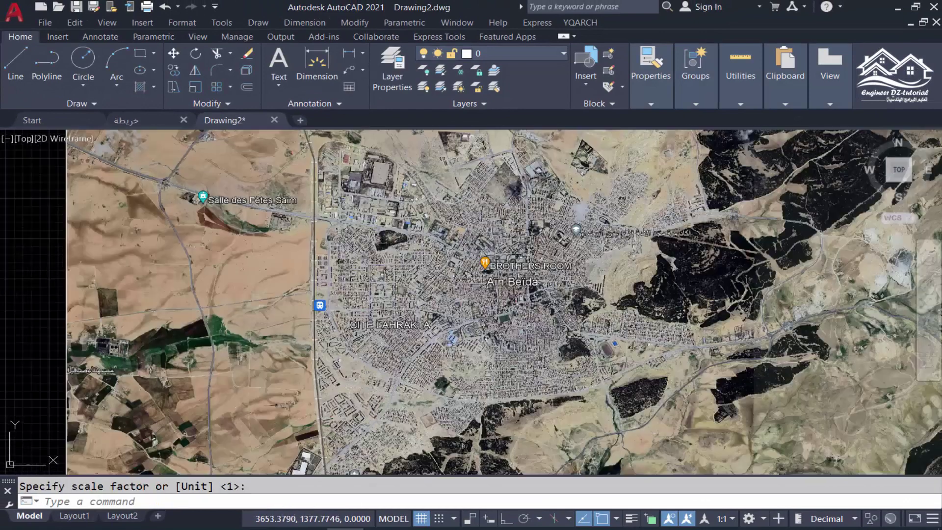
pyautogui.scroll(-2, 421, 301)
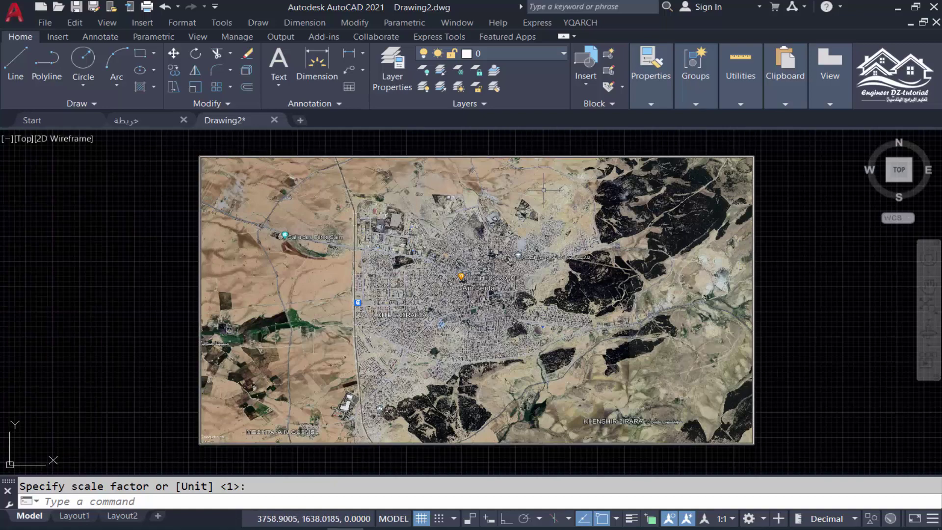
pyautogui.scroll(2, 537, 191)
pyautogui.scroll(2, 528, 192)
pyautogui.scroll(2, 524, 193)
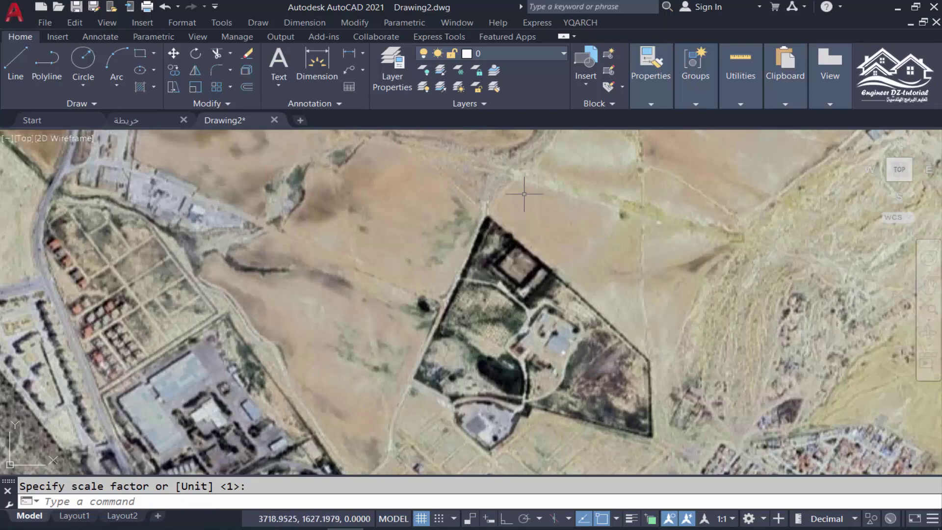
pyautogui.scroll(-3, 550, 196)
pyautogui.scroll(-2, 540, 206)
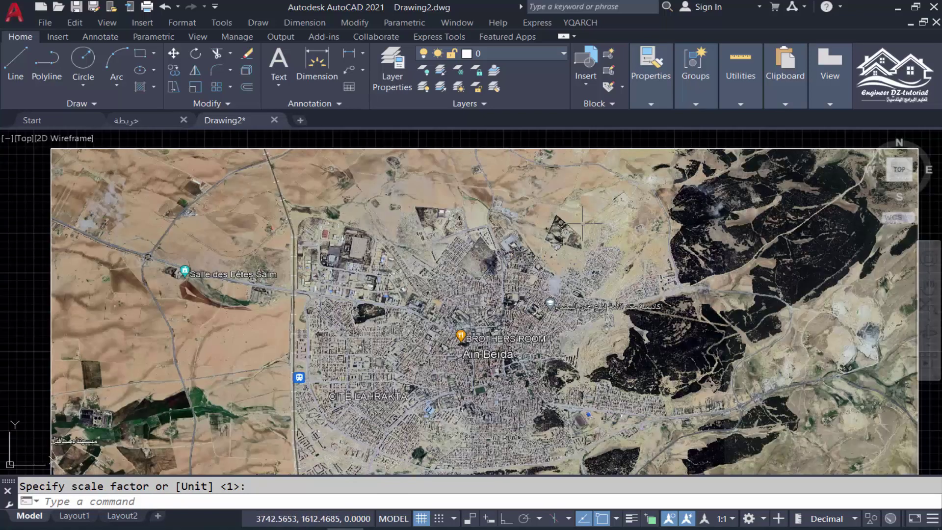
pyautogui.scroll(-2, 526, 221)
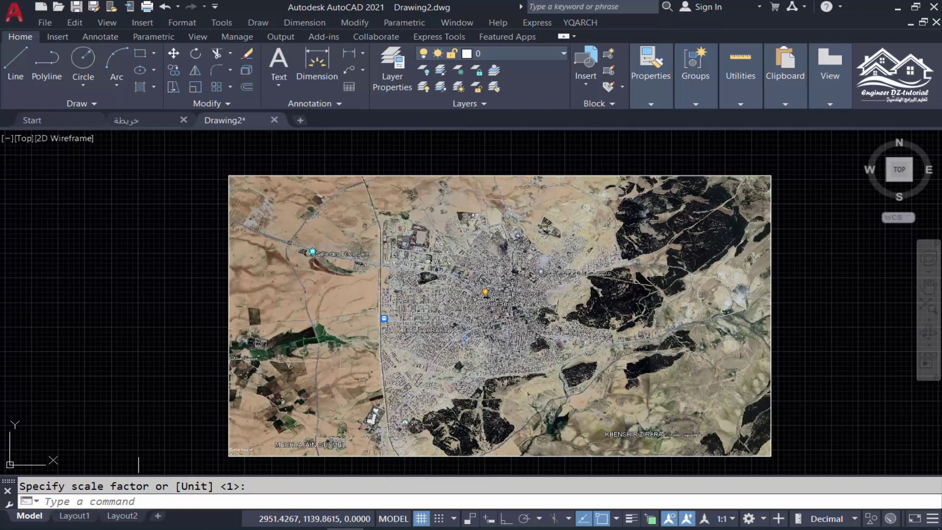
pyautogui.press('Escape')
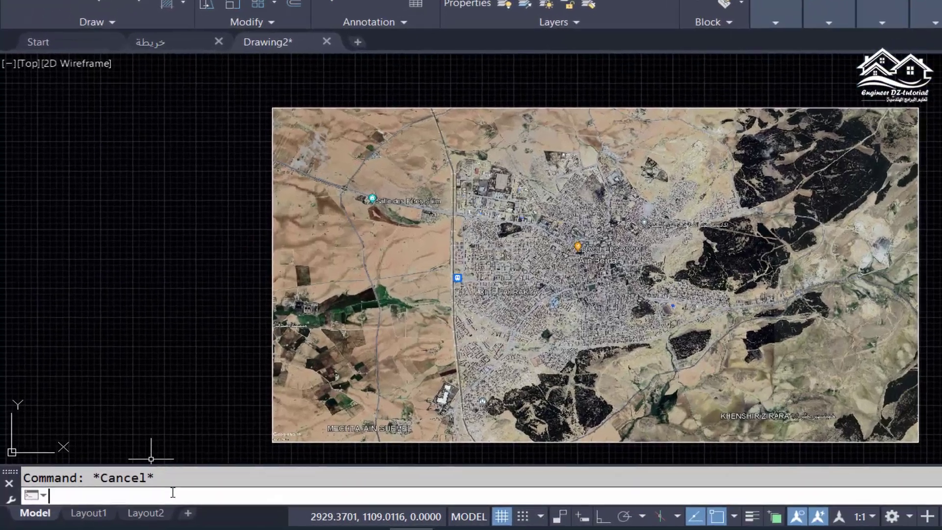
# Open View Manager with V and start a new view named place01, defined by window
pyautogui.write('V')
pyautogui.press('Return')
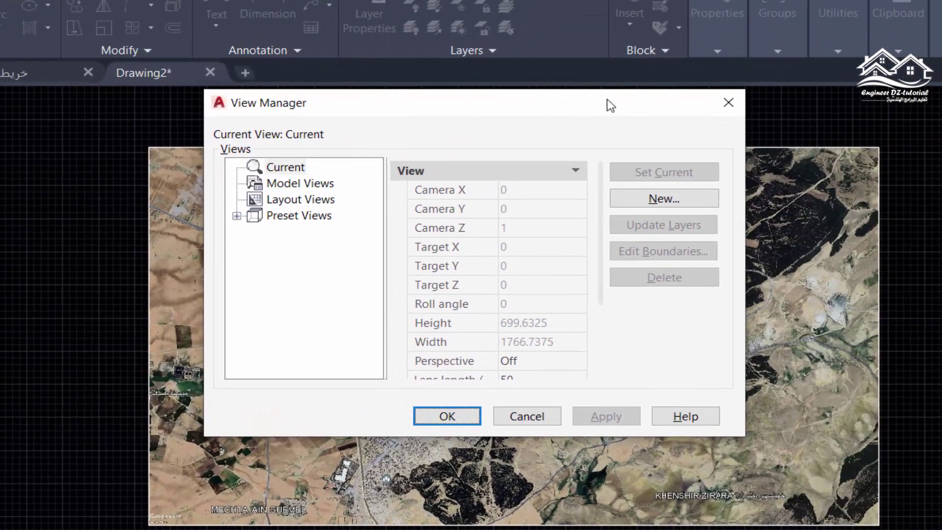
pyautogui.click(657, 198)
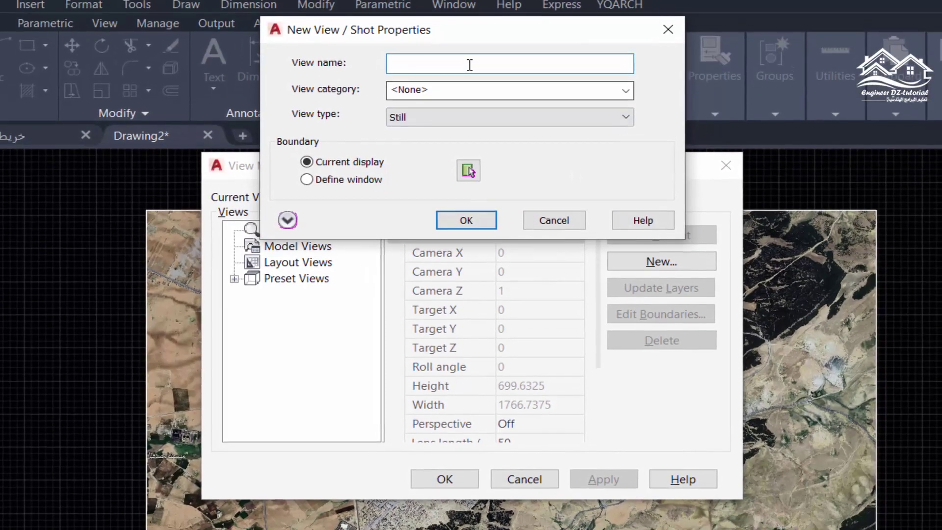
pyautogui.click(473, 18)
pyautogui.write('place01')
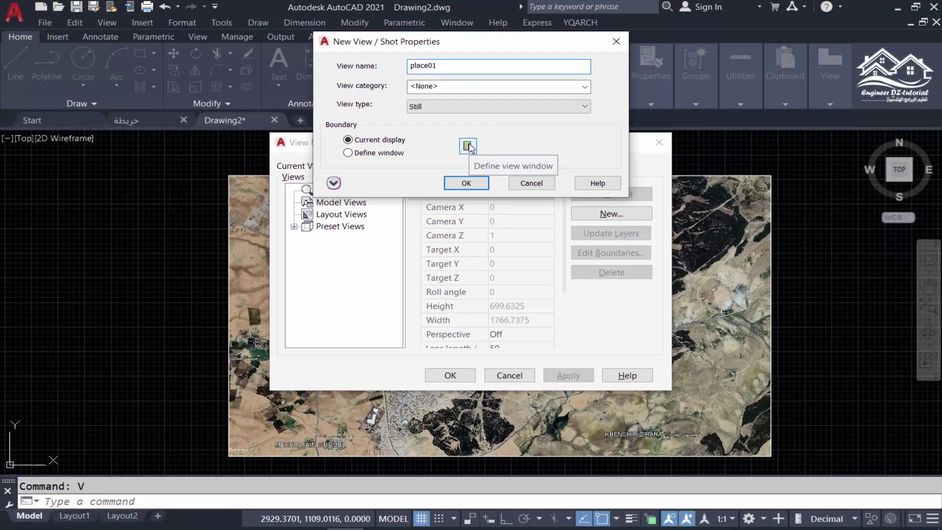
pyautogui.click(468, 146)
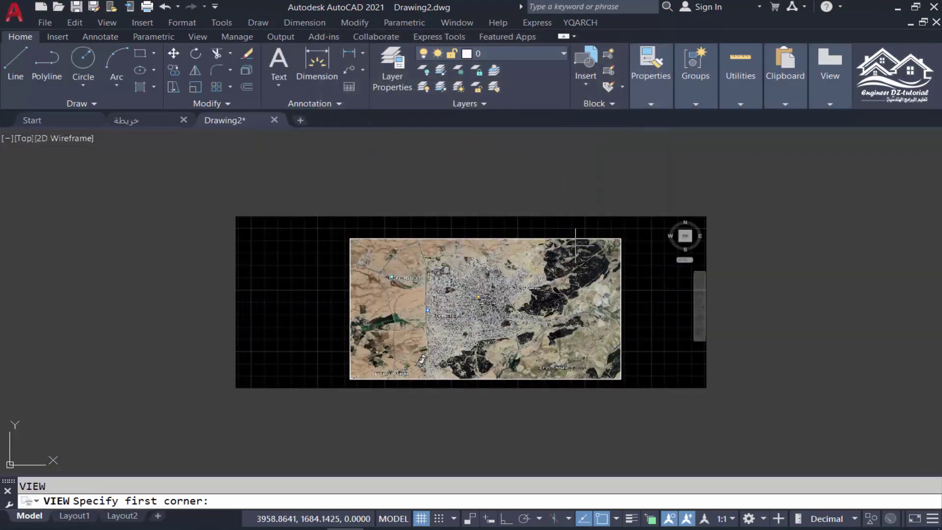
# Window the walled compound on the image and save it as named view place01
pyautogui.scroll(2, 529, 260)
pyautogui.scroll(3, 529, 260)
pyautogui.scroll(2, 510, 267)
pyautogui.scroll(2, 491, 276)
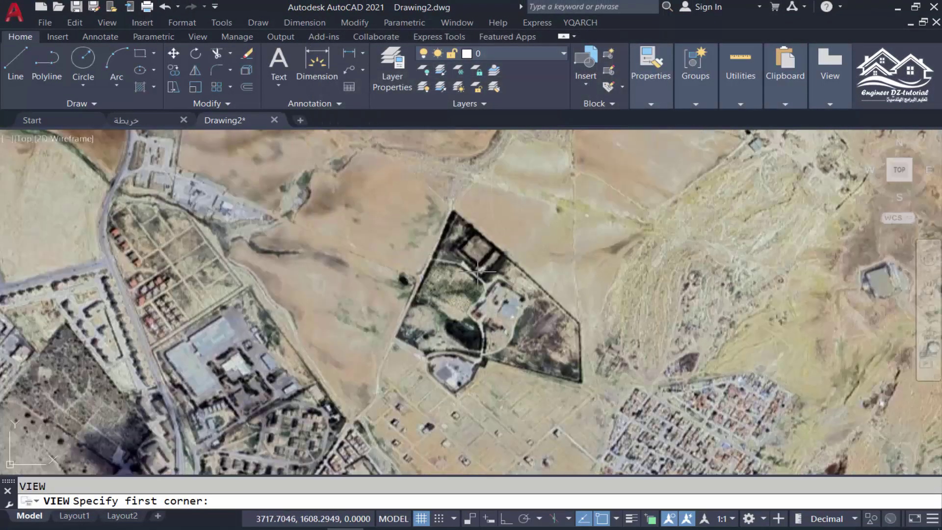
pyautogui.scroll(2, 491, 276)
pyautogui.scroll(-2, 343, 206)
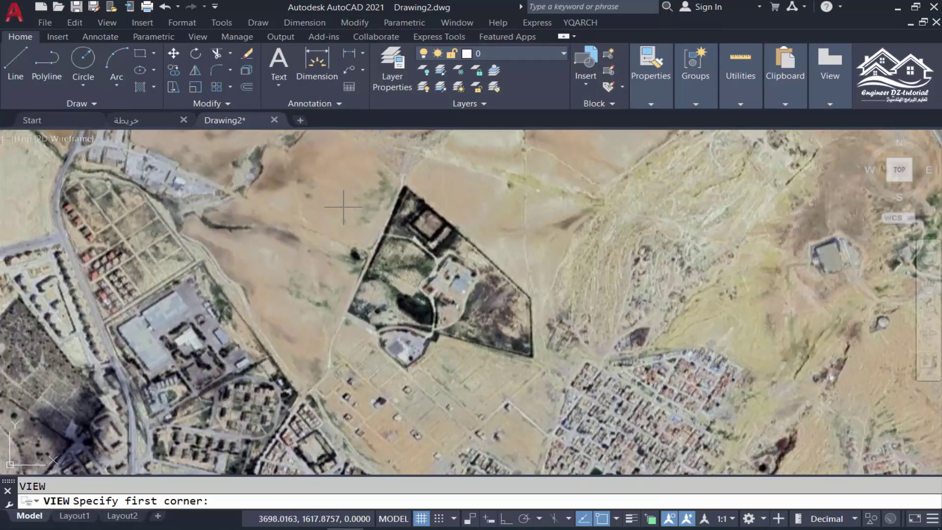
pyautogui.click(318, 163)
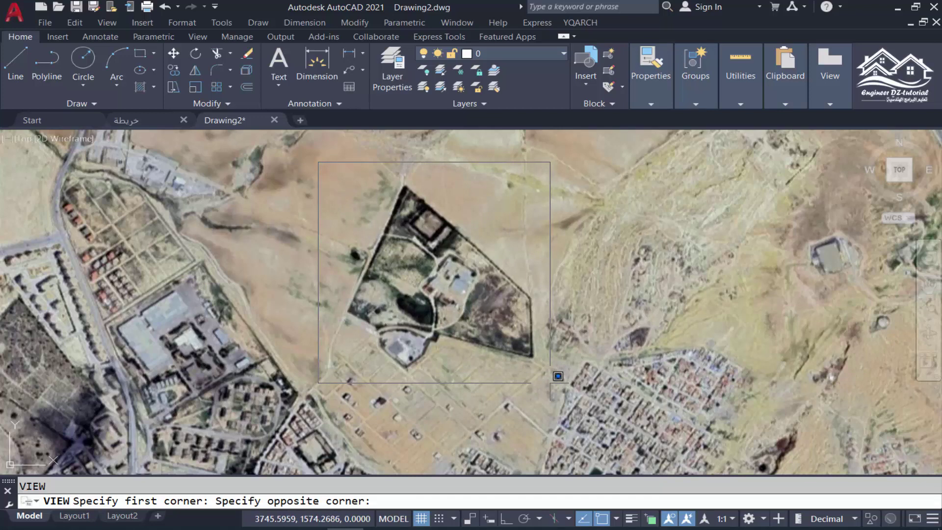
pyautogui.click(549, 383)
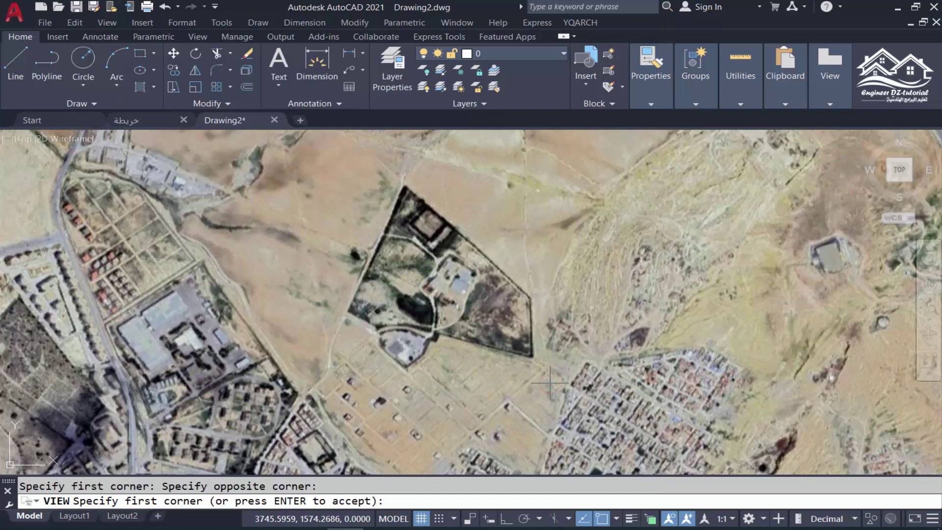
pyautogui.press('Return')
pyautogui.click(474, 187)
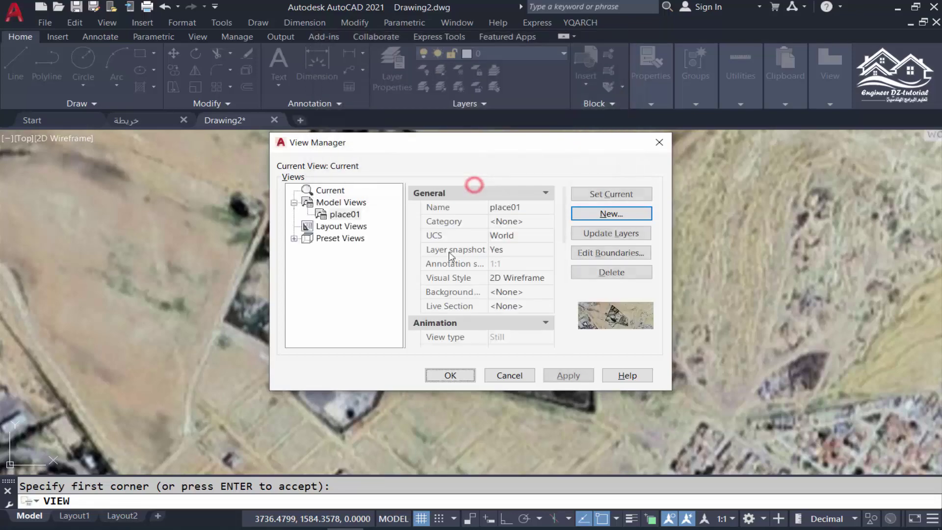
pyautogui.click(449, 375)
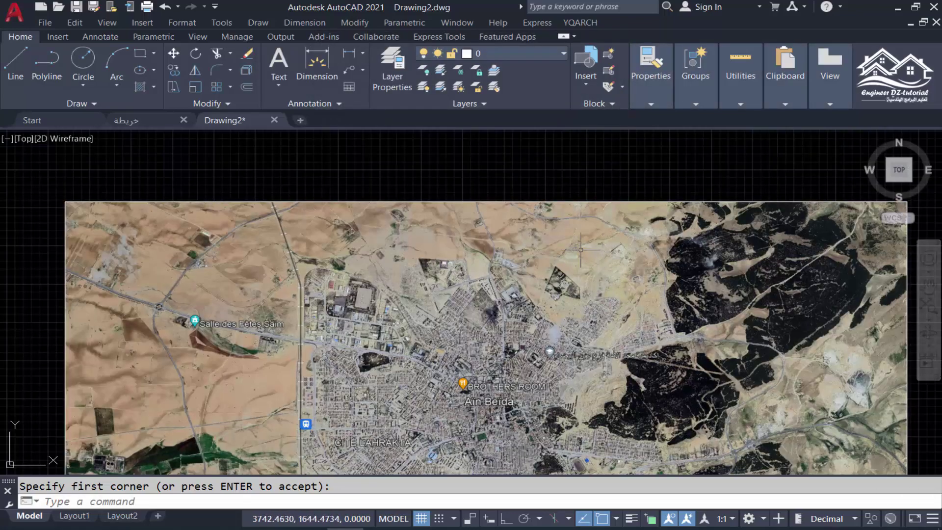
# Restore place01 from the viewport's Custom Model Views list
pyautogui.scroll(-2, 602, 250)
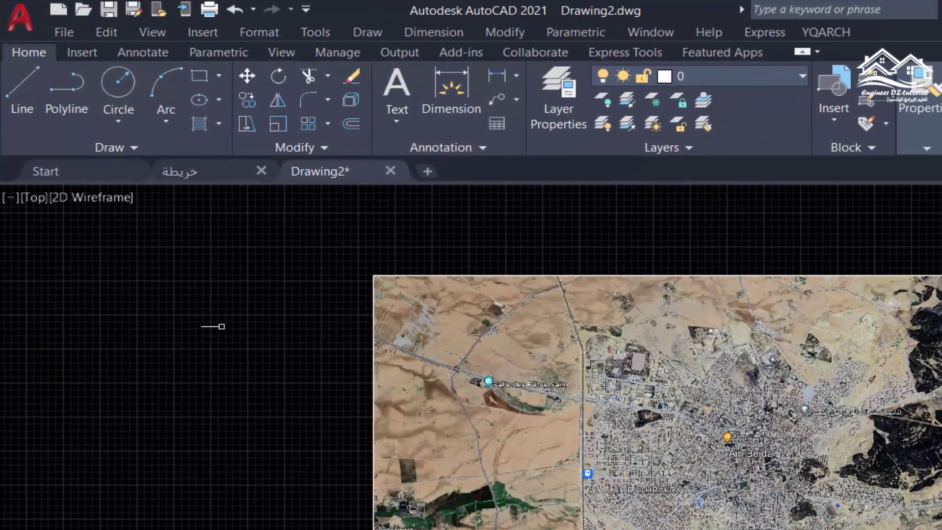
pyautogui.click(37, 198)
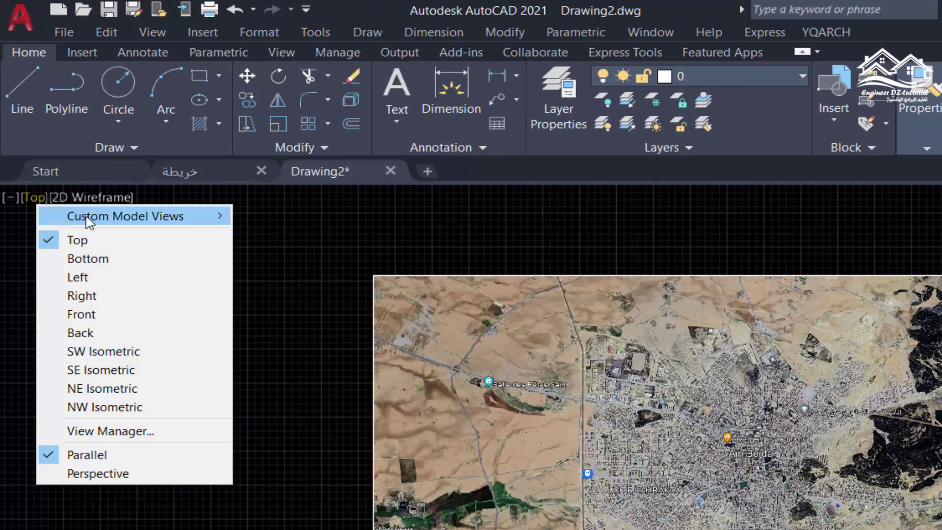
pyautogui.moveTo(88, 152)
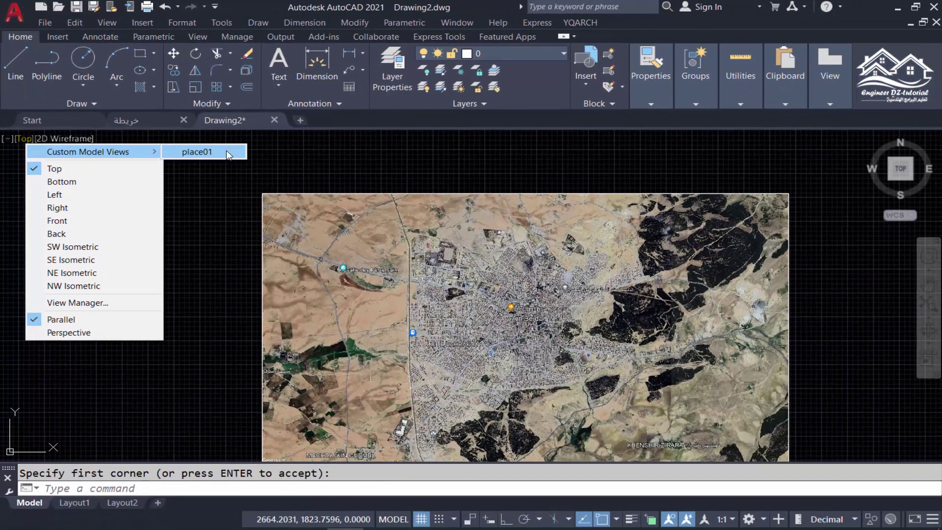
pyautogui.click(213, 152)
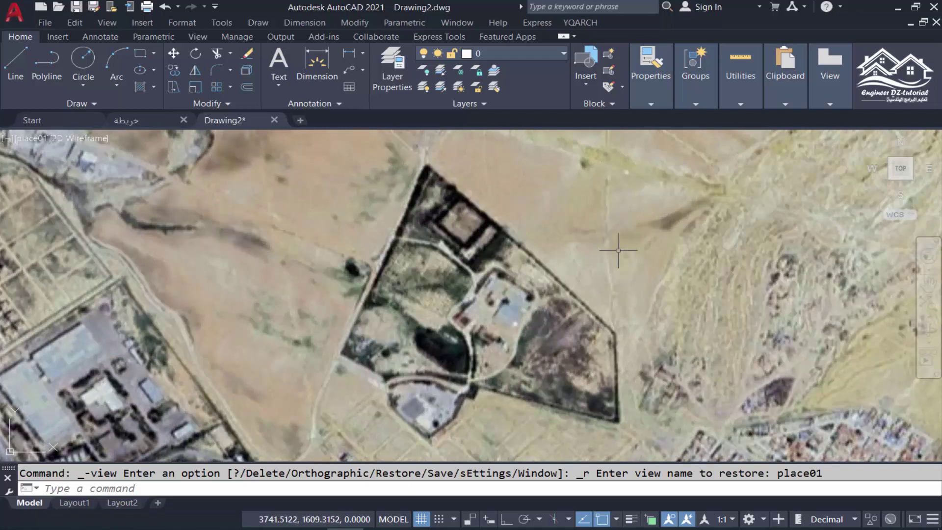
# In View Manager, start a new view named place02 with its boundary defined by window
pyautogui.write('v')
pyautogui.press('Return')
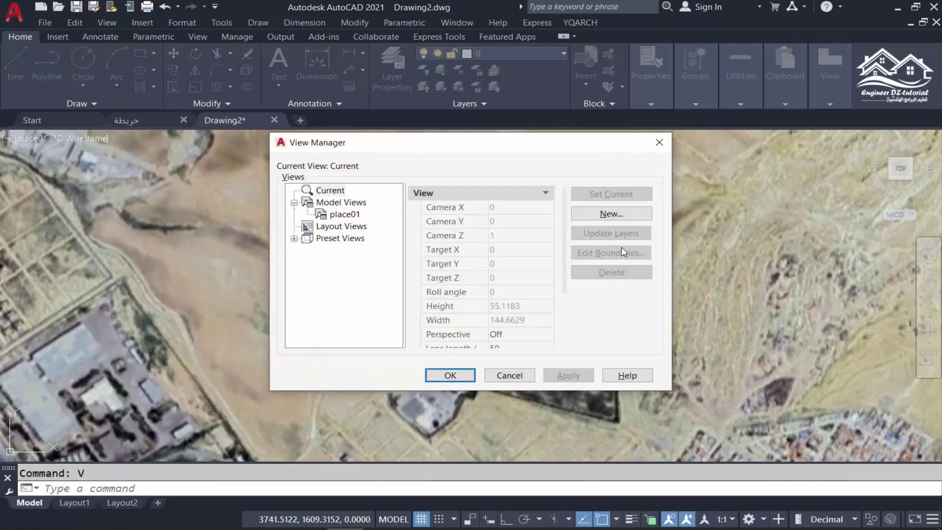
pyautogui.click(611, 214)
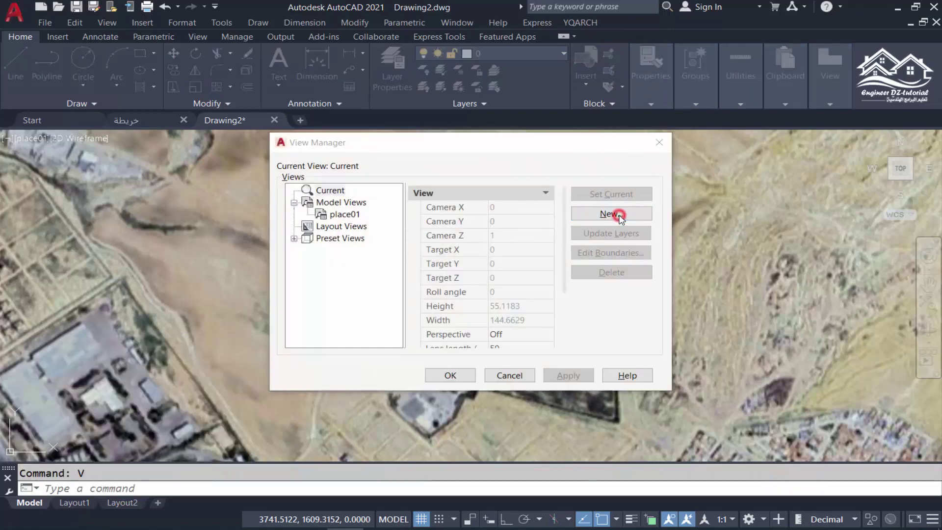
pyautogui.click(487, 68)
pyautogui.write('place02')
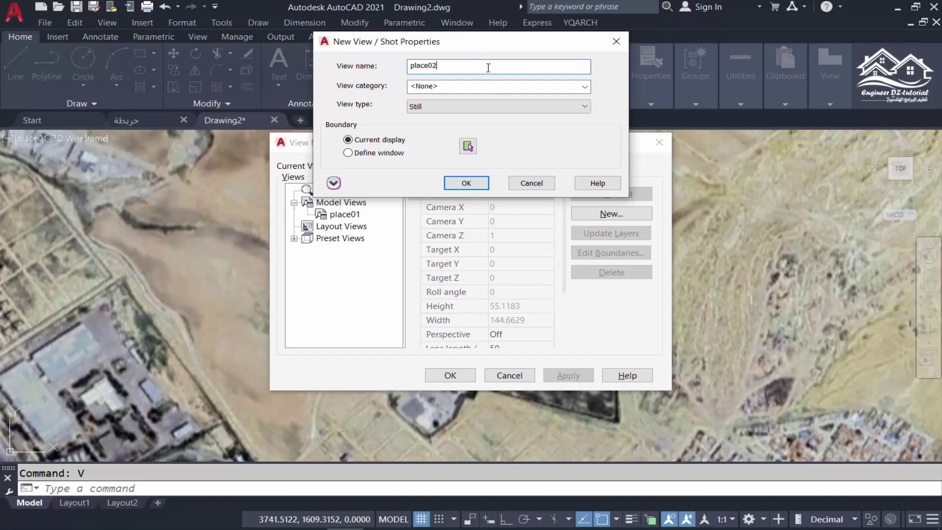
pyautogui.click(467, 146)
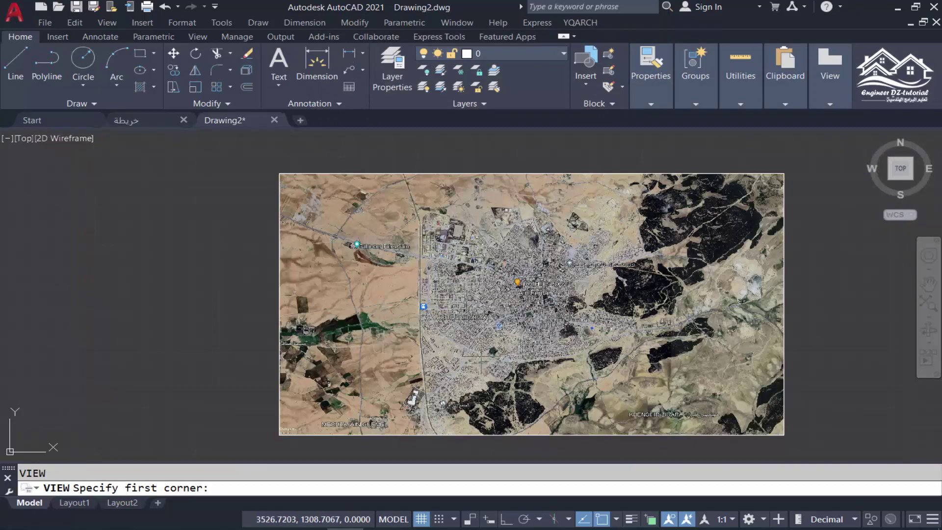
# Window the blue-roofed buildings, save them as view place02, then zoom back out
pyautogui.scroll(6, 492, 348)
pyautogui.scroll(2, 493, 347)
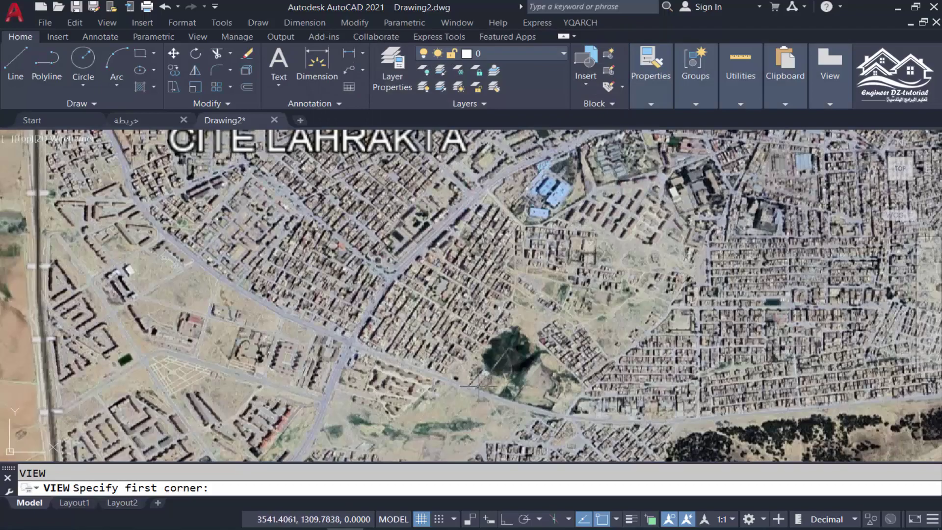
pyautogui.scroll(-2, 493, 347)
pyautogui.scroll(3, 444, 241)
pyautogui.scroll(2, 445, 241)
pyautogui.scroll(-1, 444, 241)
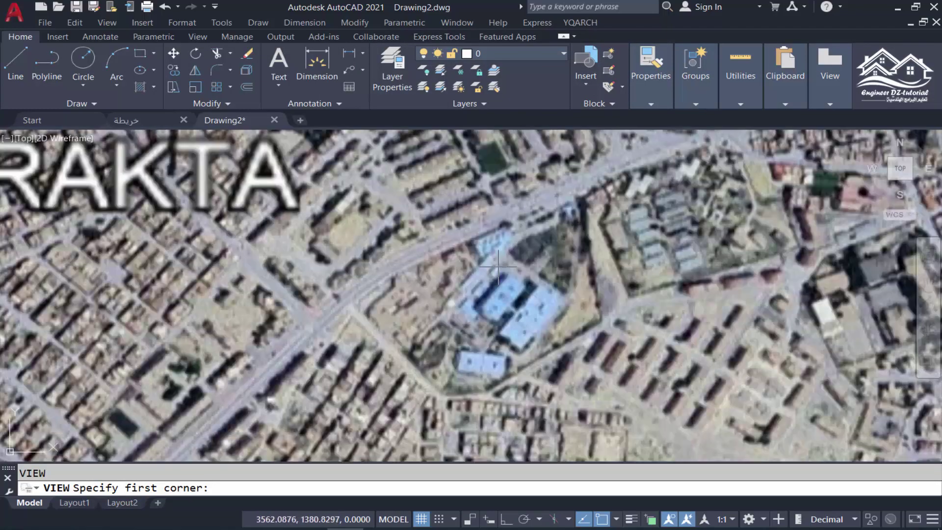
pyautogui.scroll(-1, 444, 241)
pyautogui.click(444, 241)
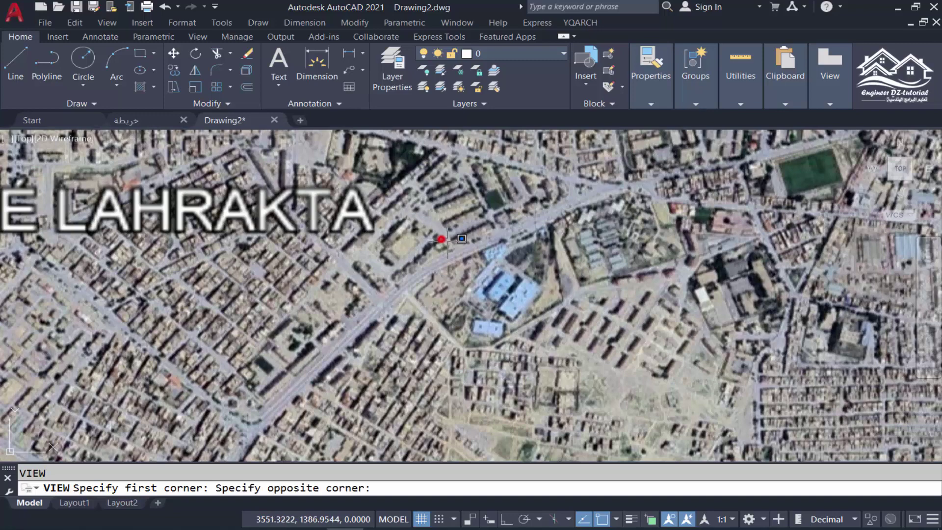
pyautogui.click(563, 363)
pyautogui.press('Return')
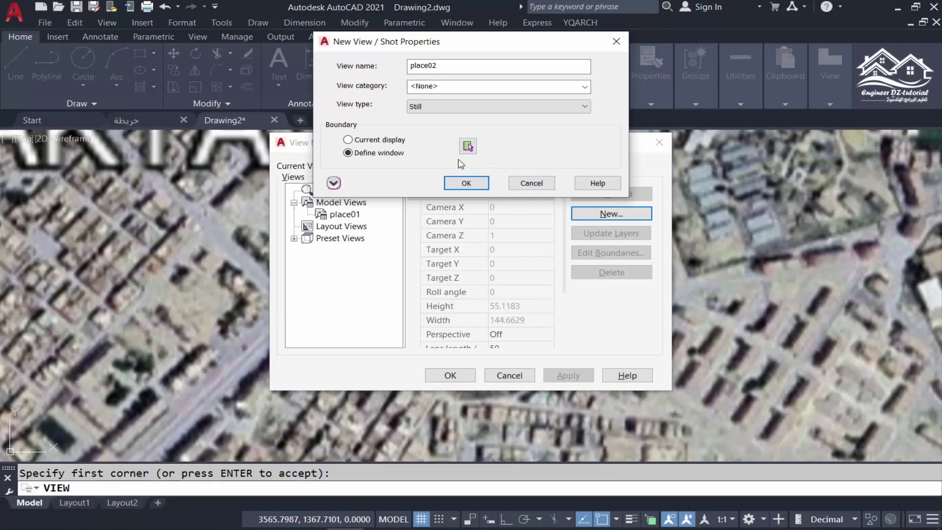
pyautogui.click(463, 185)
pyautogui.click(450, 375)
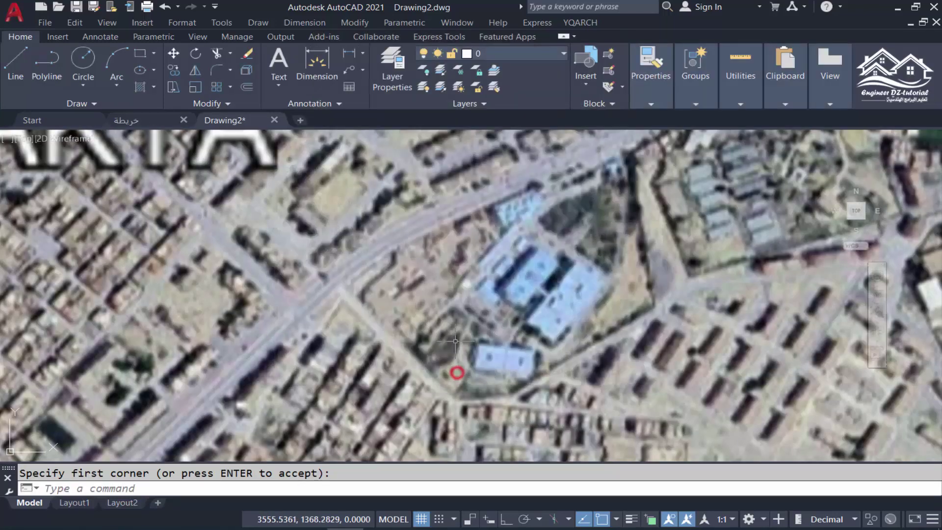
pyautogui.scroll(-5, 550, 284)
pyautogui.scroll(-2, 550, 285)
pyautogui.scroll(-2, 549, 284)
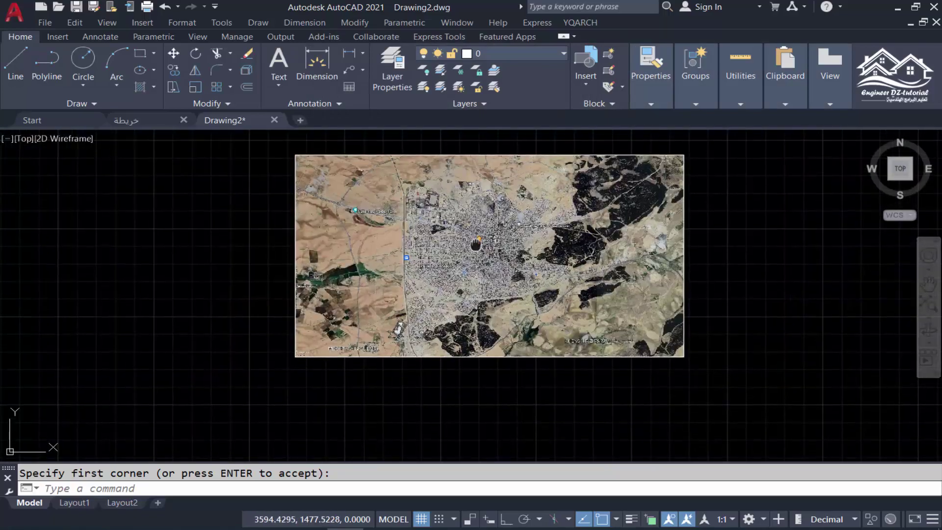
# Restore place02, then place01, from Custom Model Views, then switch to the city map drawing
pyautogui.middleClick(473, 267)
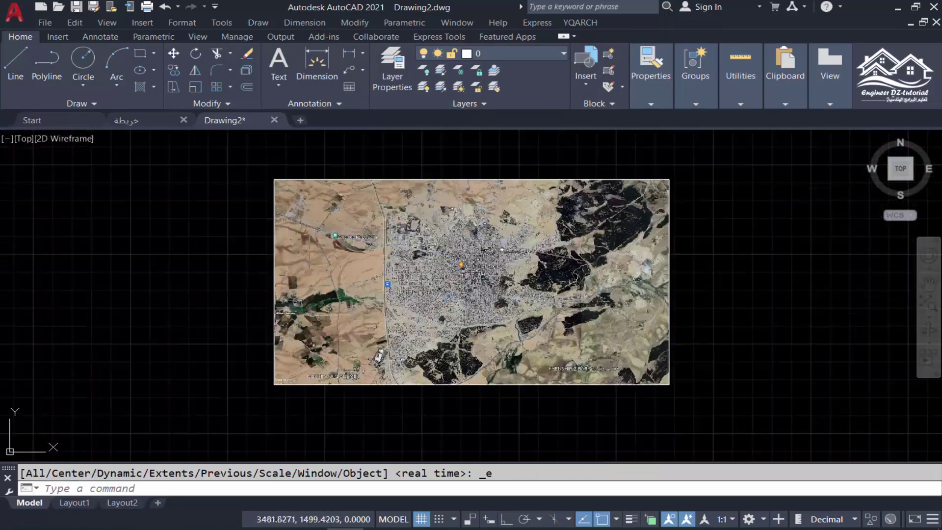
pyautogui.click(21, 139)
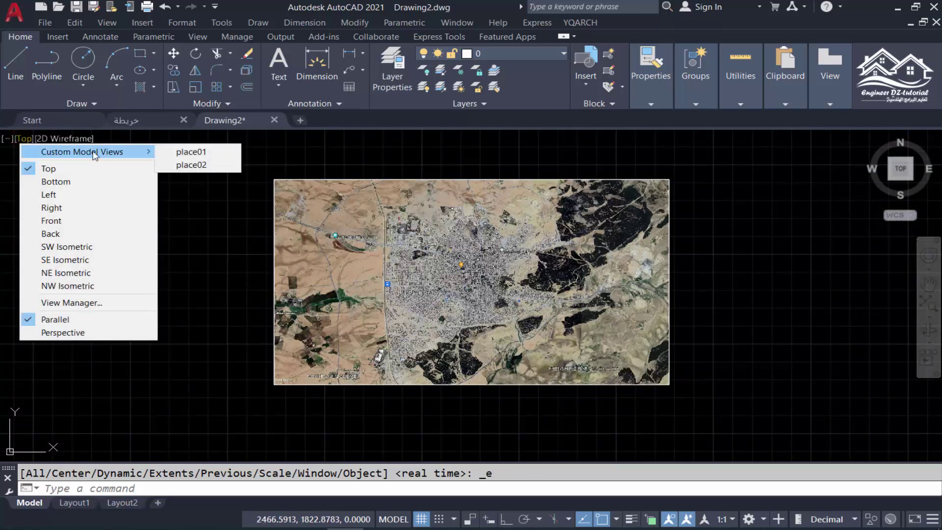
pyautogui.moveTo(81, 152)
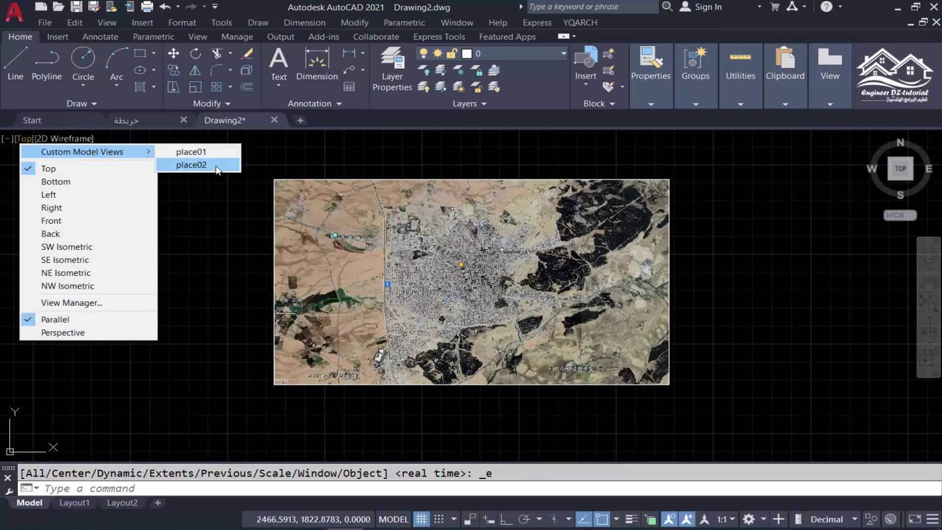
pyautogui.click(197, 166)
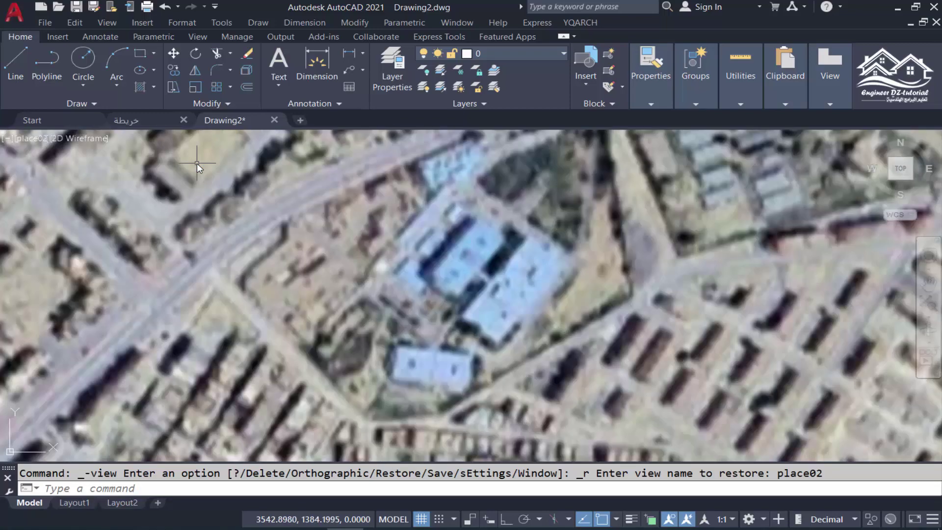
pyautogui.click(35, 142)
pyautogui.moveTo(98, 151)
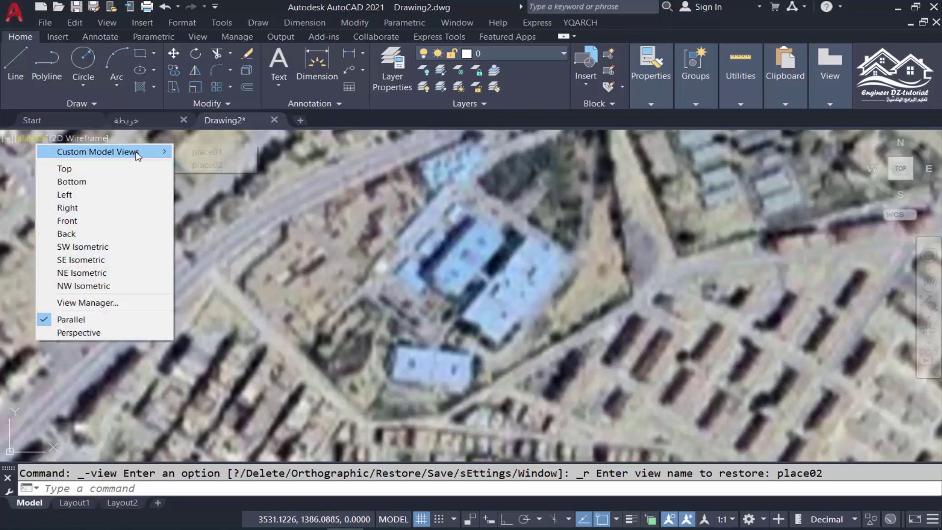
pyautogui.click(206, 152)
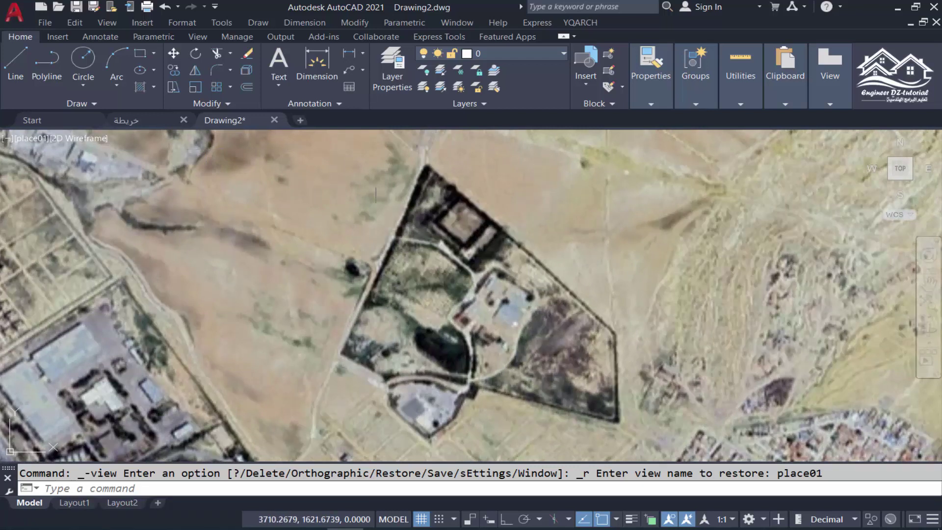
pyautogui.click(131, 122)
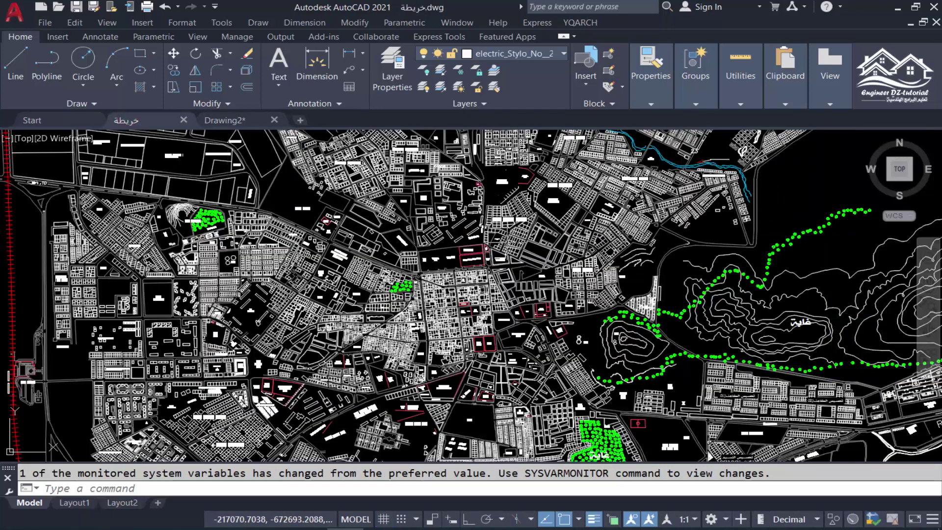
# In the city map, open View Manager and start a new view p01 defined by window
pyautogui.scroll(-2, 535, 232)
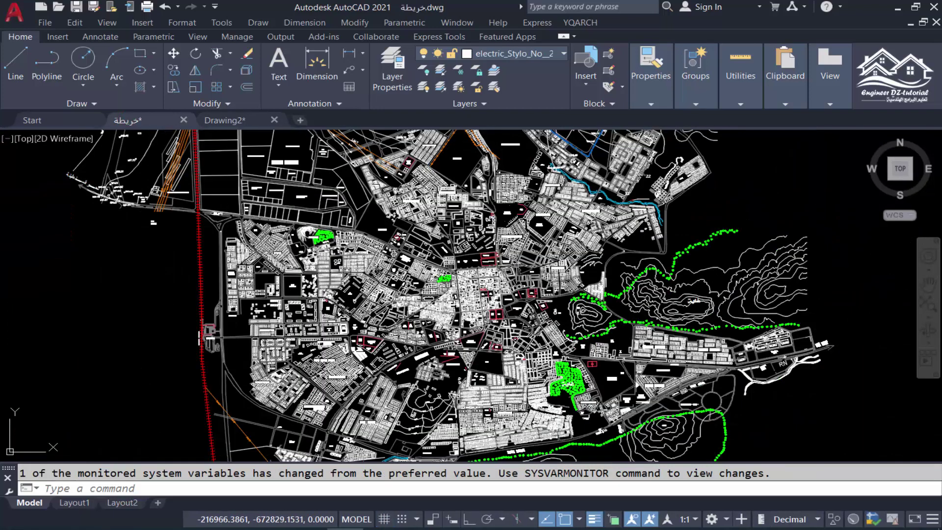
pyautogui.scroll(2, 509, 218)
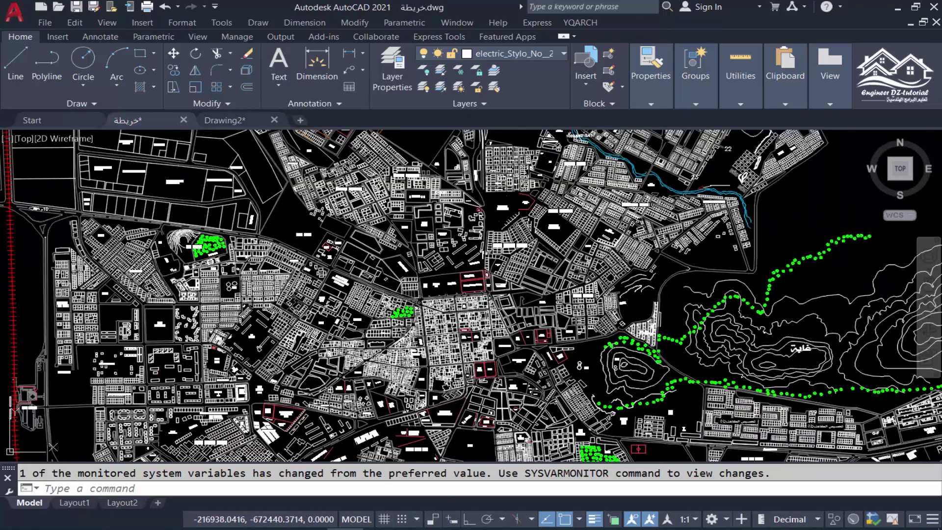
pyautogui.click(363, 483)
pyautogui.write('v')
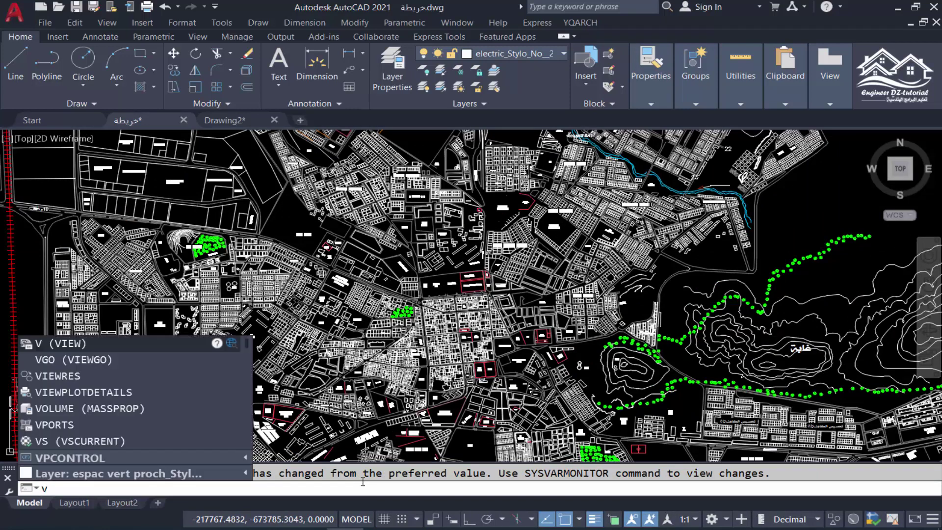
pyautogui.press('Return')
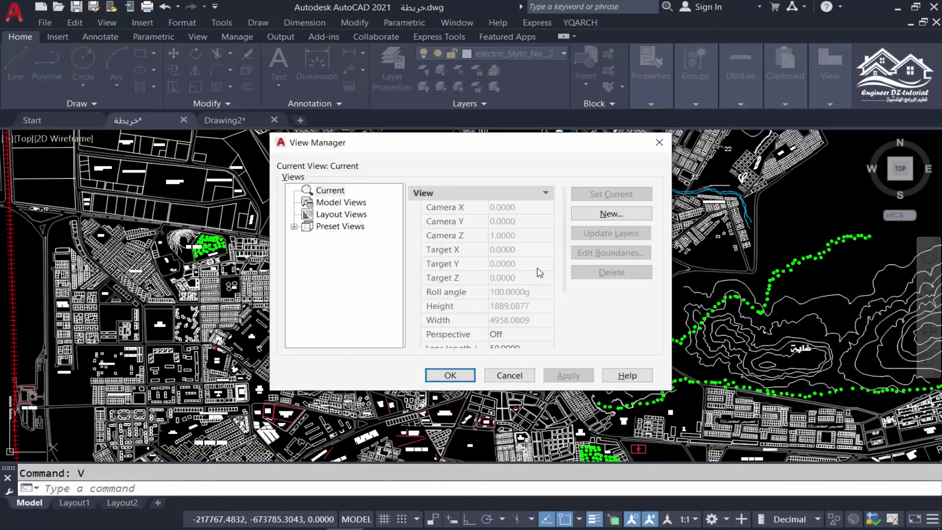
pyautogui.click(610, 219)
pyautogui.write('p01')
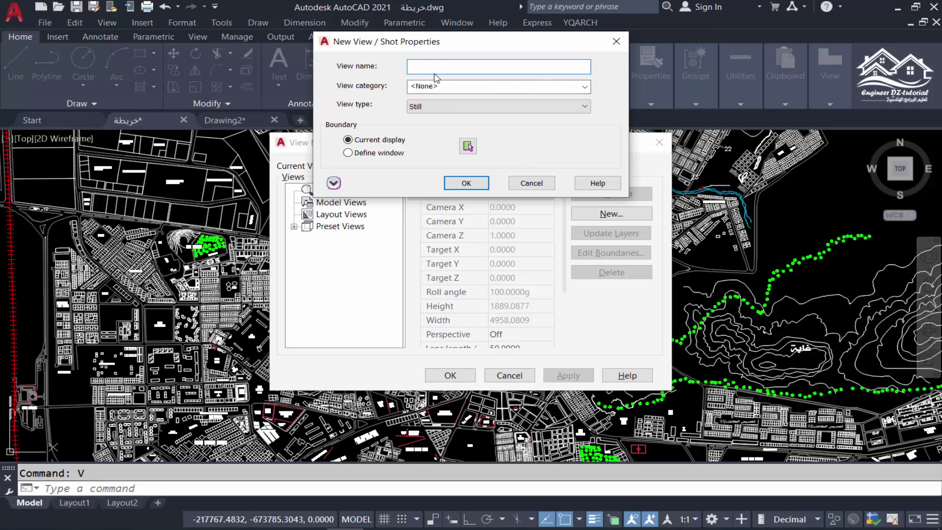
pyautogui.click(468, 146)
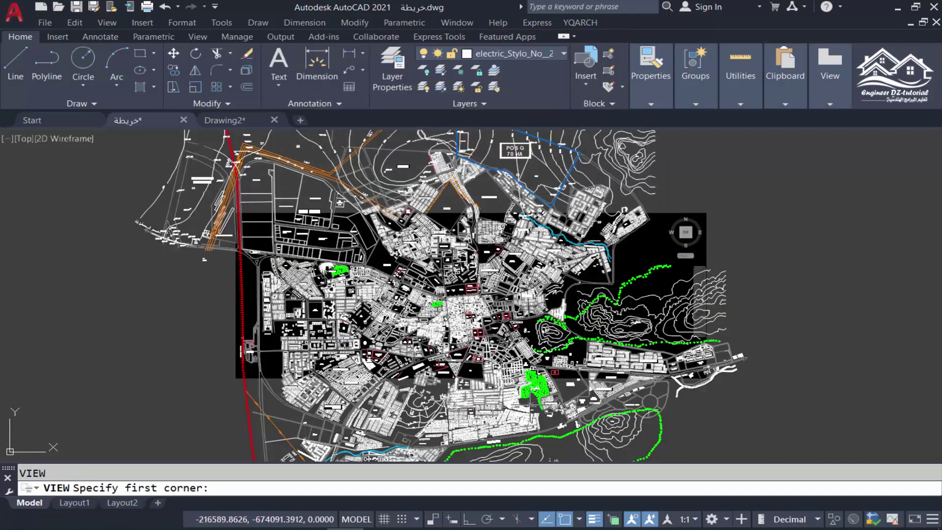
# Window the pine-forest park with its tree symbols and confirm view p01
pyautogui.scroll(3, 322, 284)
pyautogui.scroll(3, 329, 319)
pyautogui.scroll(3, 336, 358)
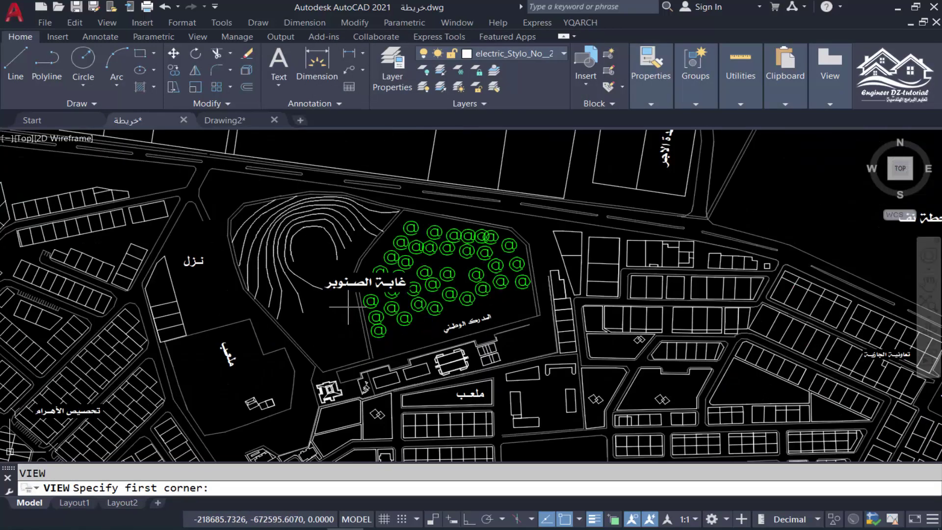
pyautogui.click(208, 143)
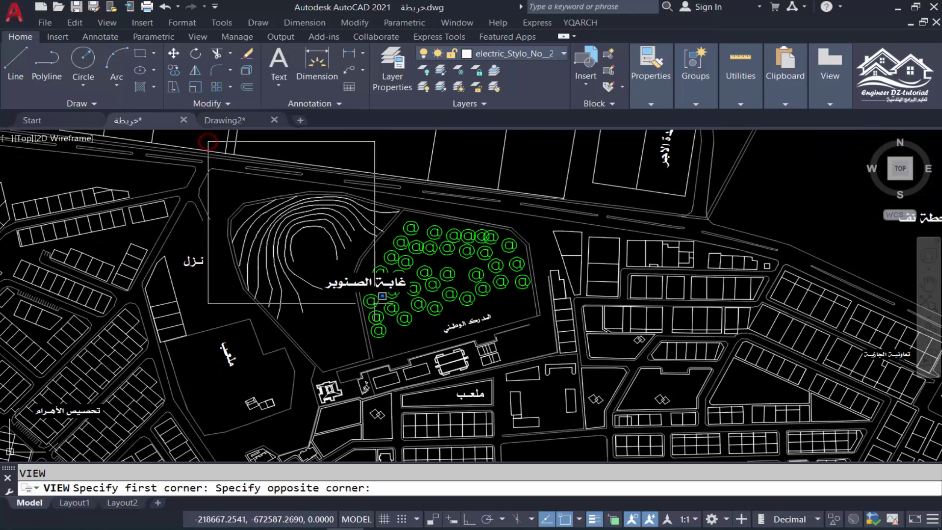
pyautogui.click(570, 365)
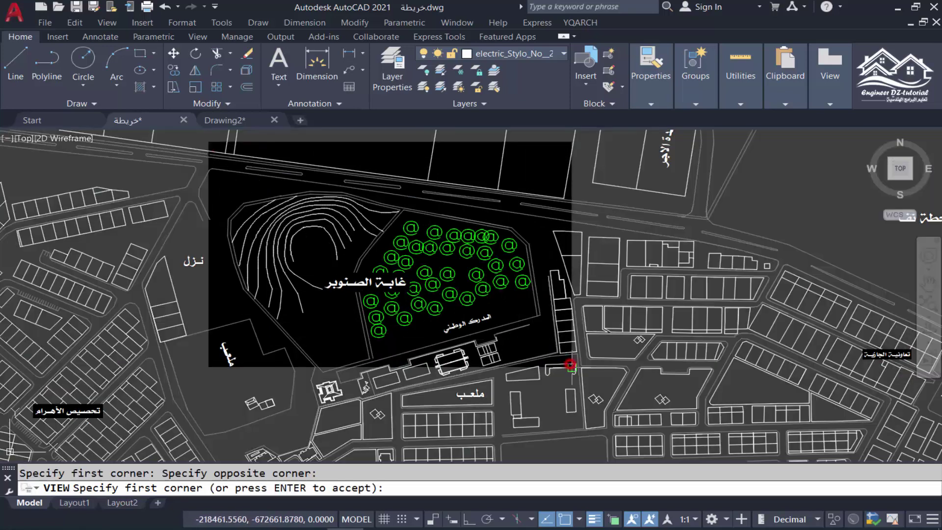
pyautogui.press('Return')
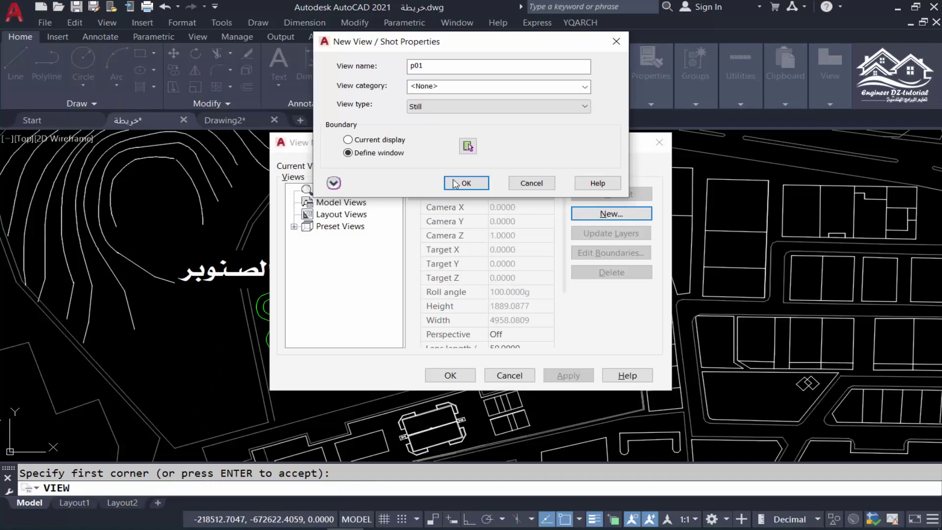
pyautogui.click(454, 183)
# Close View Manager, restore view p01, then zoom out to the whole city map
pyautogui.click(452, 373)
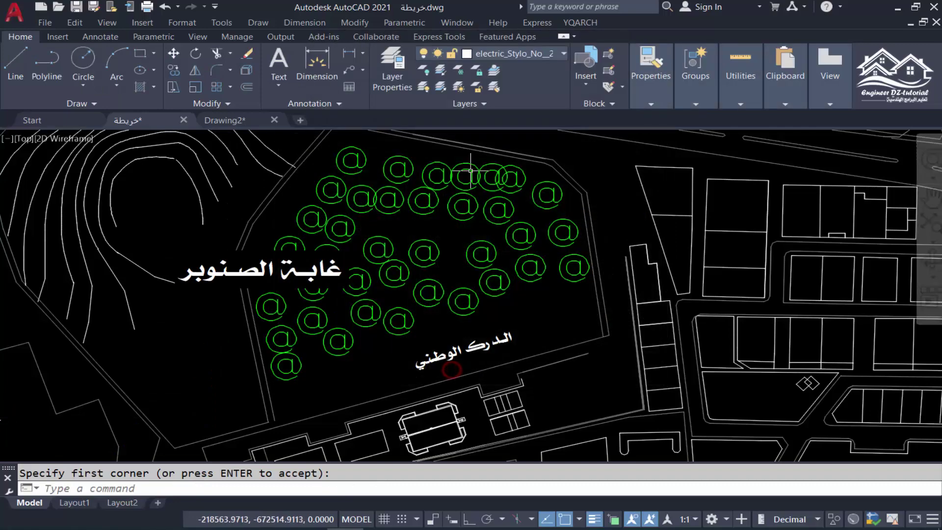
pyautogui.scroll(-8, 471, 294)
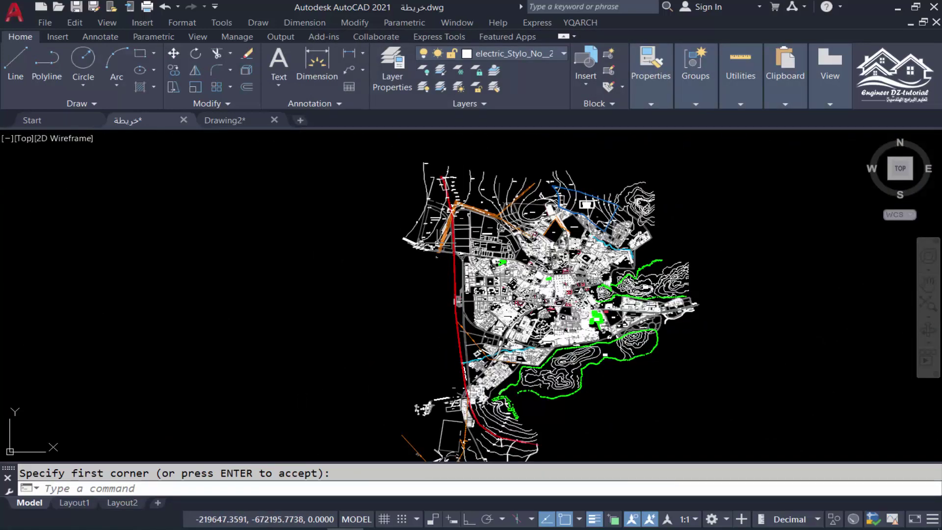
pyautogui.click(23, 138)
pyautogui.moveTo(87, 152)
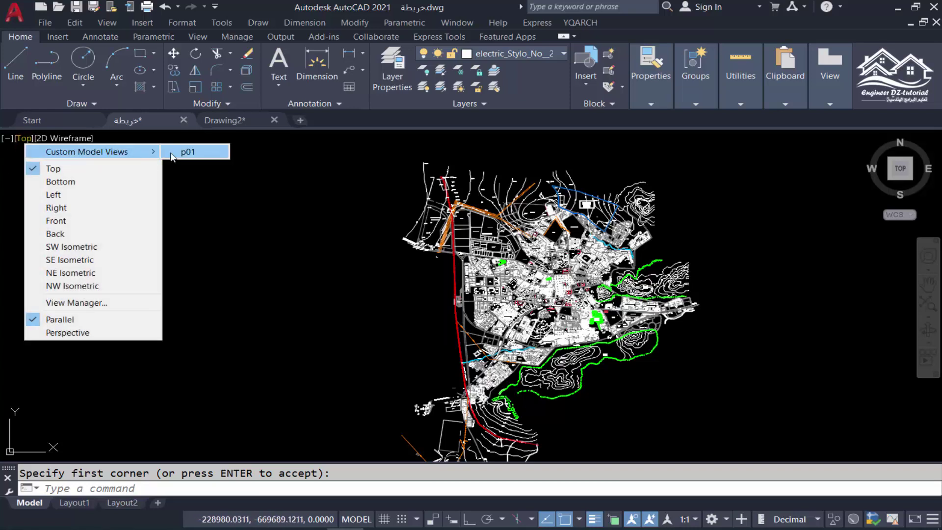
pyautogui.click(208, 153)
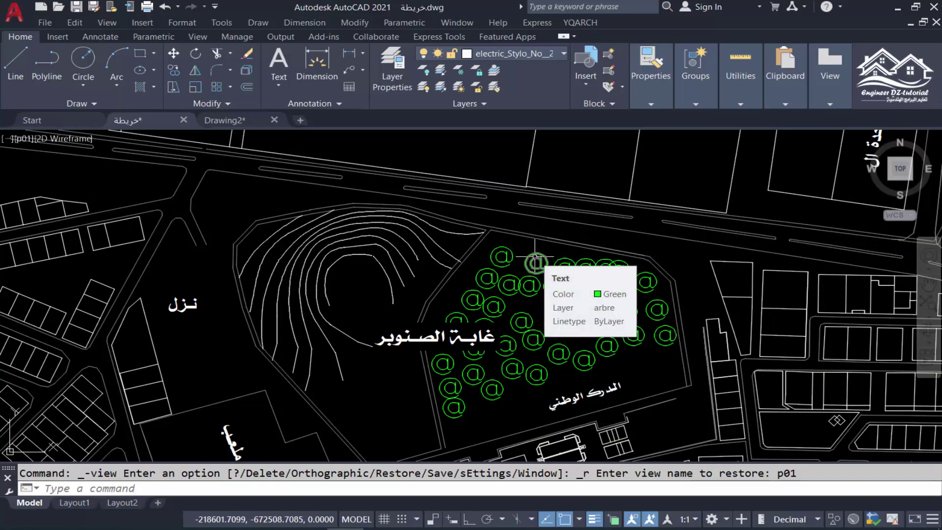
pyautogui.scroll(-4, 535, 253)
pyautogui.scroll(-5, 534, 252)
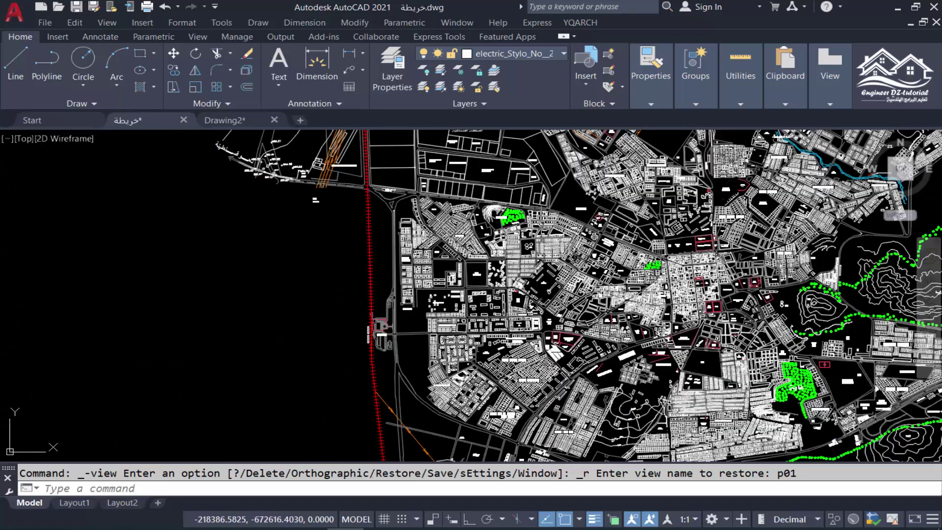
pyautogui.scroll(-1, 535, 253)
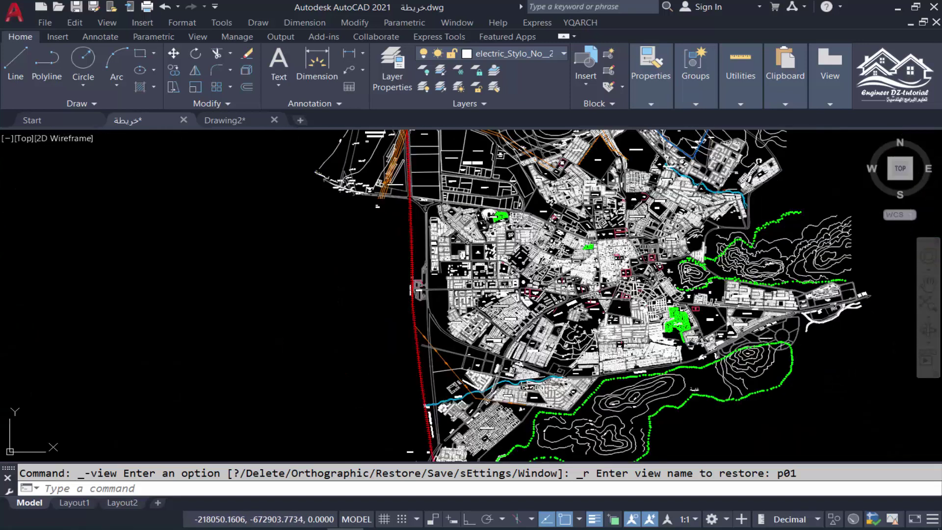
# Restore the saved view p01 of the pine-forest park with the VIEWGO command
pyautogui.click(312, 489)
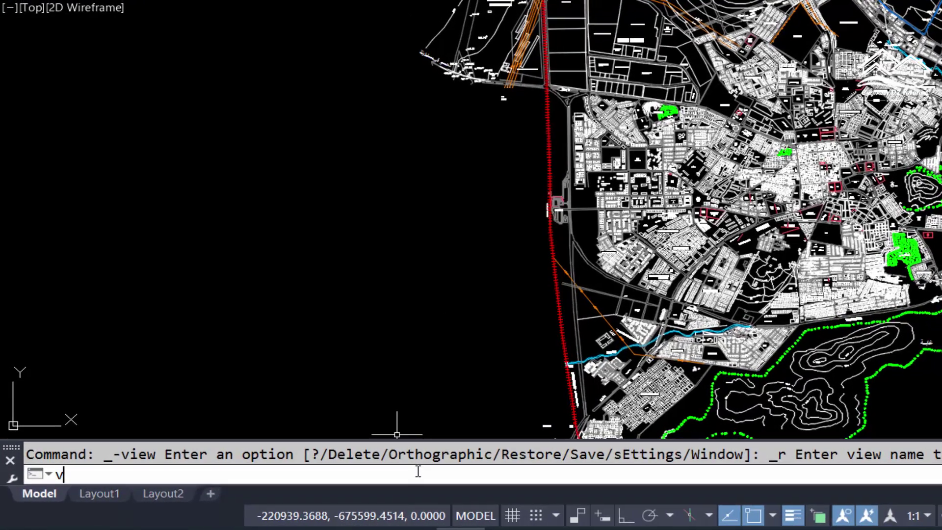
pyautogui.write('vG')
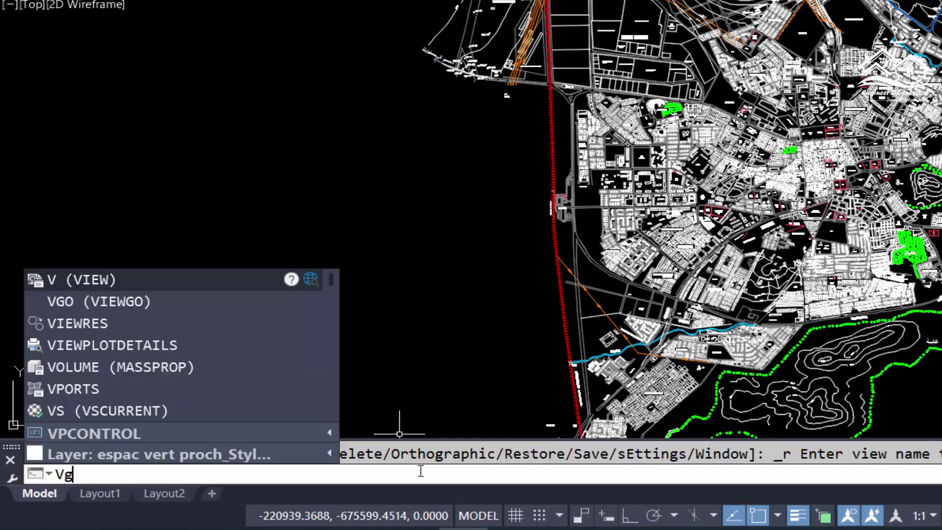
pyautogui.write('O')
pyautogui.press('Return')
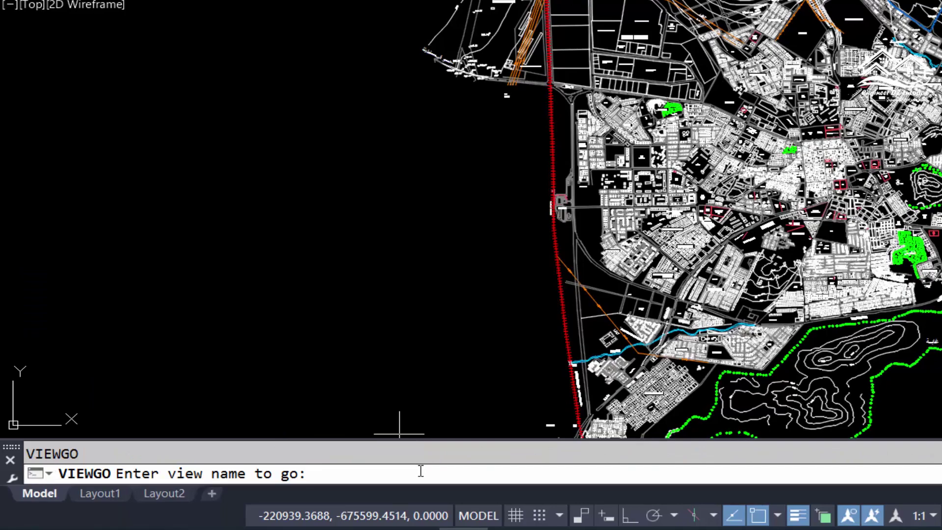
pyautogui.write('p01')
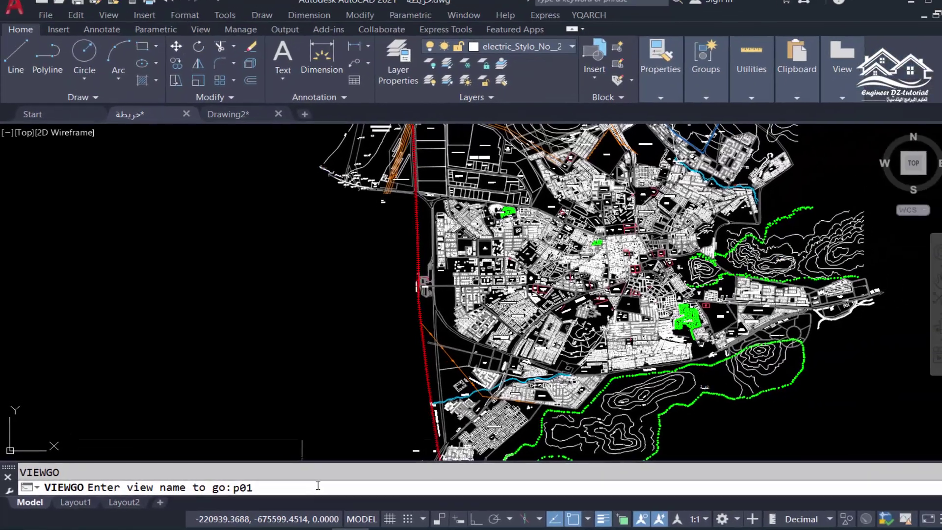
pyautogui.press('Return')
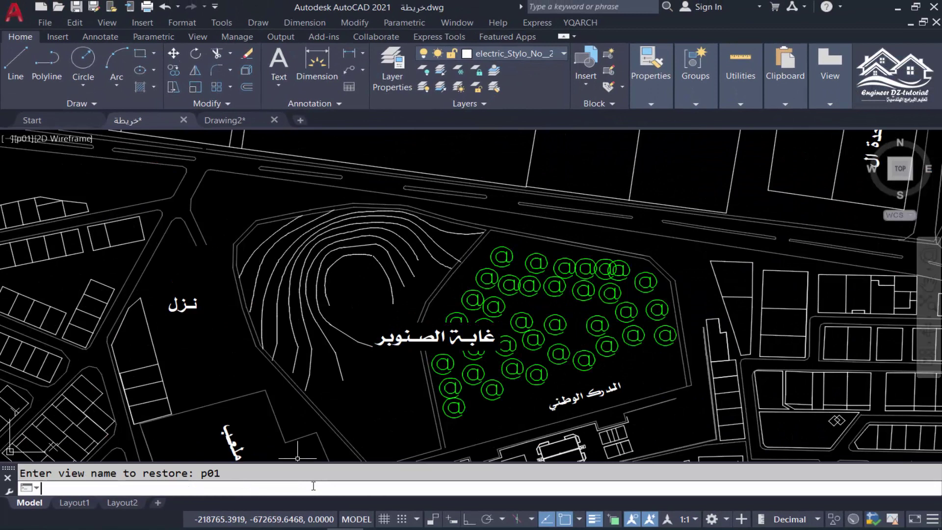